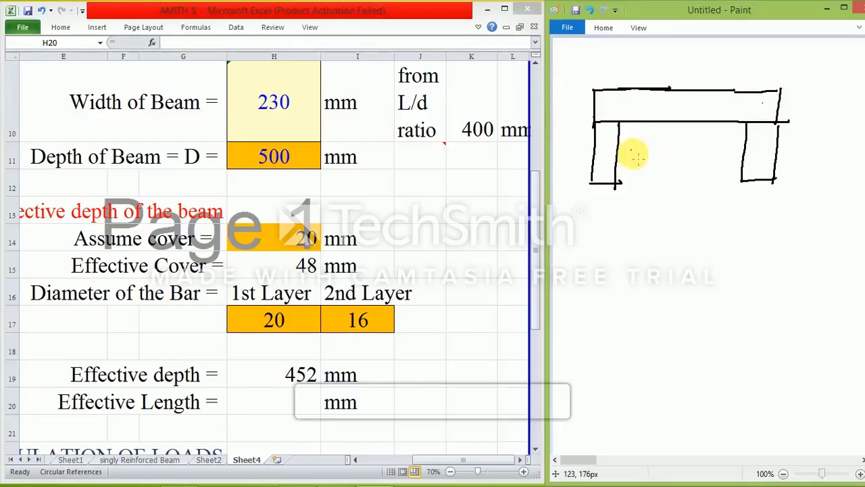
# Add a double-headed arrow labelled Lc between the two supports and handwrite the heading "Effective length" below the beam sketch.
pyautogui.moveTo(620, 160); pyautogui.dragTo(742, 152)
pyautogui.moveTo(661, 164); pyautogui.dragTo(685, 183)
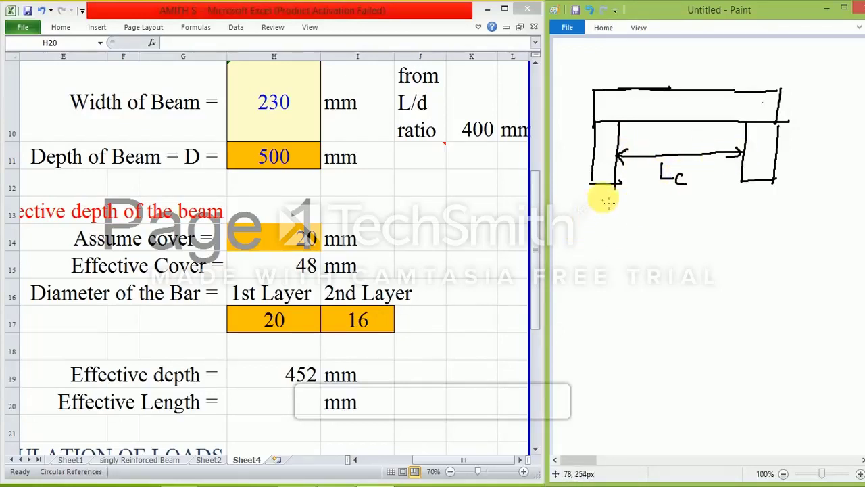
pyautogui.moveTo(583, 223); pyautogui.dragTo(601, 231)
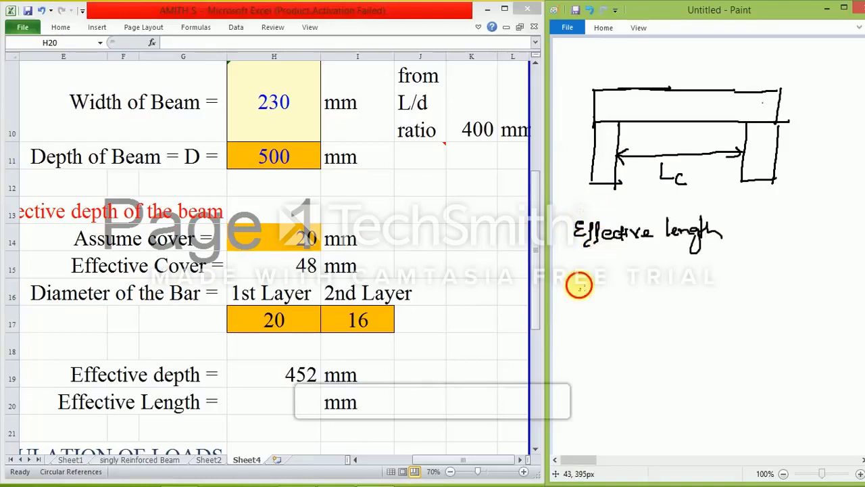
# Handwrite "Le =" with an opening brace below the heading, followed by Lc + d and Lc plus the width term on separate lines.
pyautogui.moveTo(579, 286)
pyautogui.mouseDown()
pyautogui.moveTo(590, 309)
pyautogui.moveTo(624, 300)
pyautogui.mouseUp()
pyautogui.moveTo(614, 308); pyautogui.dragTo(625, 308)
pyautogui.moveTo(639, 270); pyautogui.dragTo(638, 323)
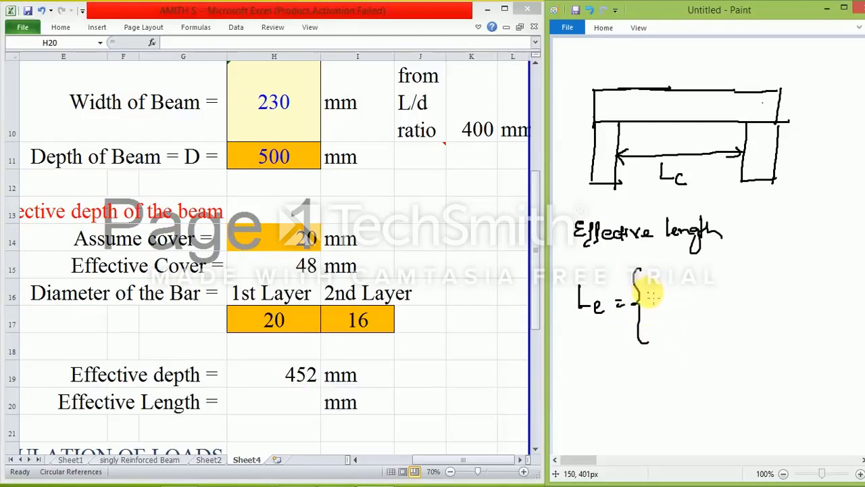
pyautogui.moveTo(661, 272)
pyautogui.mouseDown()
pyautogui.moveTo(663, 292)
pyautogui.moveTo(702, 294)
pyautogui.mouseUp()
pyautogui.moveTo(691, 283); pyautogui.dragTo(740, 292)
pyautogui.moveTo(661, 313)
pyautogui.mouseDown()
pyautogui.moveTo(673, 334)
pyautogui.moveTo(688, 336)
pyautogui.moveTo(713, 321)
pyautogui.moveTo(738, 324)
pyautogui.moveTo(745, 315)
pyautogui.moveTo(738, 311)
pyautogui.moveTo(759, 322)
pyautogui.moveTo(742, 317)
pyautogui.moveTo(730, 338)
pyautogui.moveTo(758, 335)
pyautogui.mouseUp()
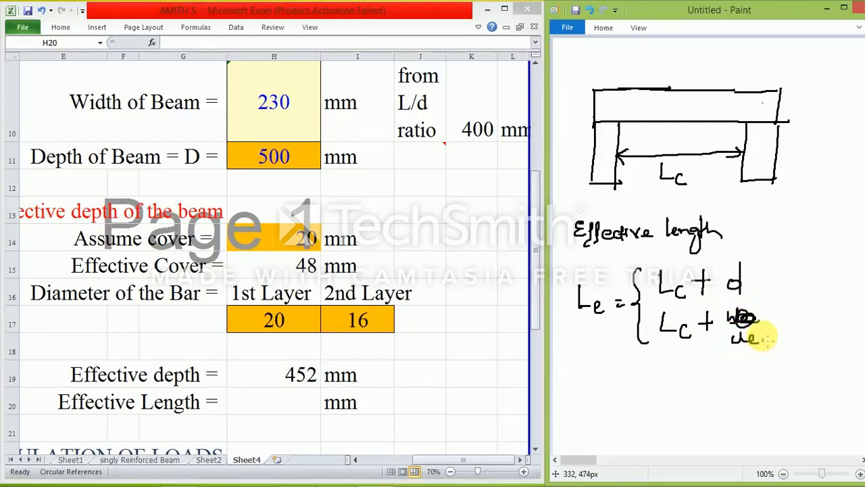
# Underline both effective length expressions, close them with a right brace and write "min" beside it.
pyautogui.moveTo(659, 302); pyautogui.dragTo(743, 301)
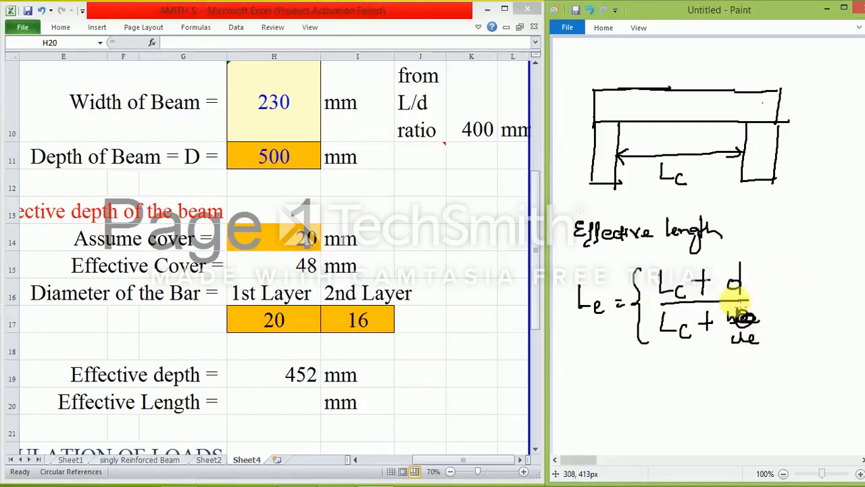
pyautogui.moveTo(639, 341); pyautogui.dragTo(758, 341)
pyautogui.moveTo(777, 255)
pyautogui.mouseDown()
pyautogui.moveTo(790, 276)
pyautogui.moveTo(783, 341)
pyautogui.mouseUp()
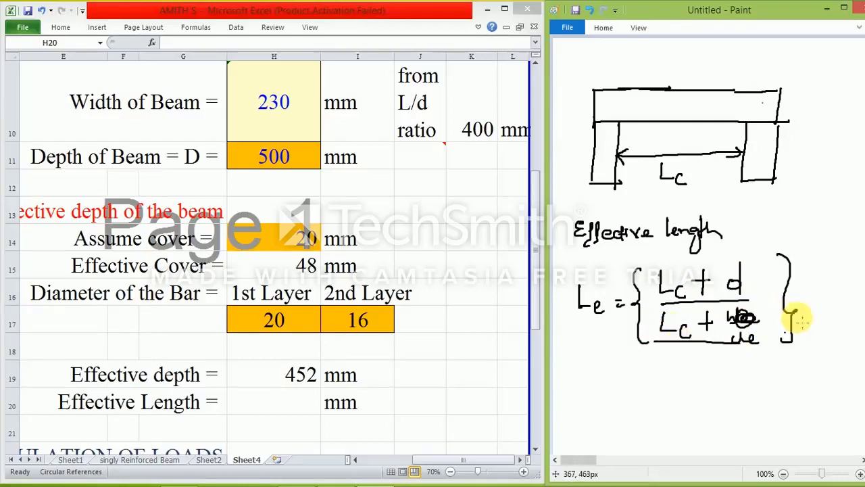
pyautogui.moveTo(806, 292); pyautogui.dragTo(844, 292)
# Handwrite the first substitution, = 8x1000 + 452, below the effective length formula.
pyautogui.moveTo(589, 379); pyautogui.dragTo(598, 379)
pyautogui.moveTo(589, 383)
pyautogui.mouseDown()
pyautogui.moveTo(633, 362)
pyautogui.moveTo(654, 380)
pyautogui.moveTo(689, 365)
pyautogui.moveTo(701, 377)
pyautogui.moveTo(727, 371)
pyautogui.mouseUp()
pyautogui.moveTo(718, 362); pyautogui.dragTo(718, 381)
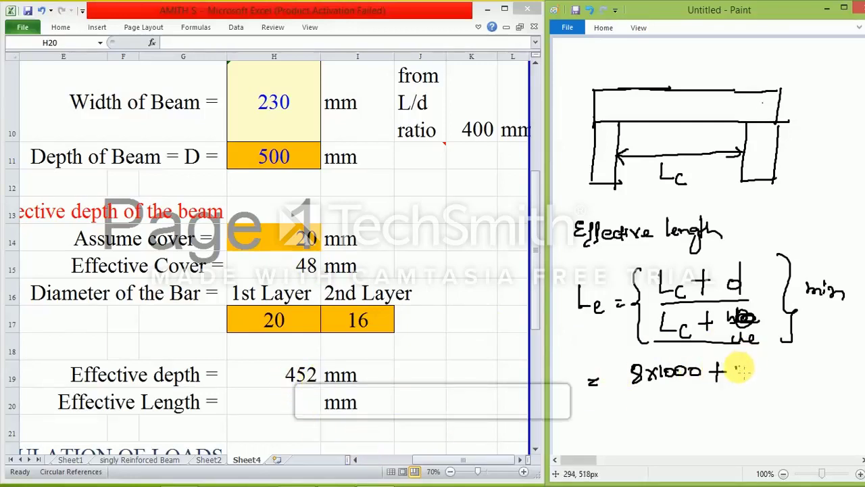
pyautogui.moveTo(735, 368); pyautogui.dragTo(744, 381)
pyautogui.moveTo(758, 370)
pyautogui.mouseDown()
pyautogui.moveTo(750, 385)
pyautogui.moveTo(771, 385)
pyautogui.mouseUp()
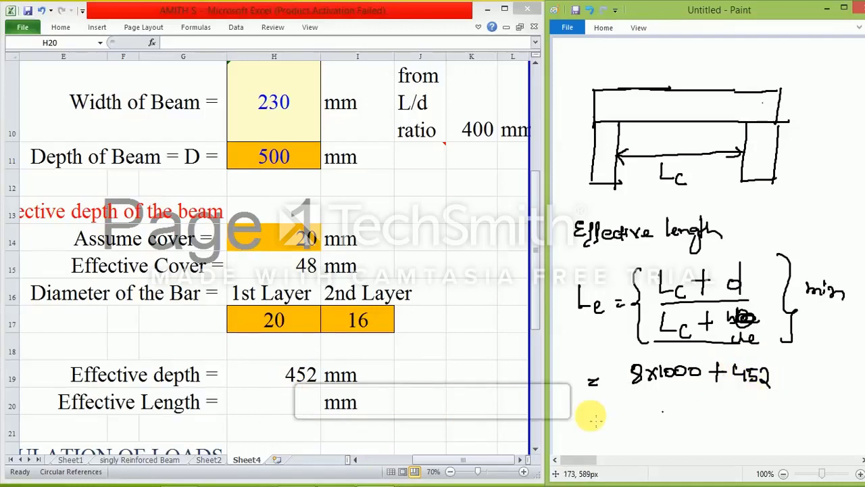
# Add a brace and the second substitution, 8x1000 + 230, below the first one, and circle the width term in the formula.
pyautogui.moveTo(622, 361)
pyautogui.mouseDown()
pyautogui.moveTo(614, 399)
pyautogui.moveTo(604, 406)
pyautogui.mouseUp()
pyautogui.moveTo(594, 413); pyautogui.dragTo(659, 408)
pyautogui.moveTo(658, 398)
pyautogui.mouseDown()
pyautogui.moveTo(652, 408)
pyautogui.moveTo(666, 408)
pyautogui.mouseUp()
pyautogui.moveTo(673, 399); pyautogui.dragTo(697, 400)
pyautogui.moveTo(708, 402)
pyautogui.mouseDown()
pyautogui.moveTo(723, 402)
pyautogui.moveTo(717, 410)
pyautogui.mouseUp()
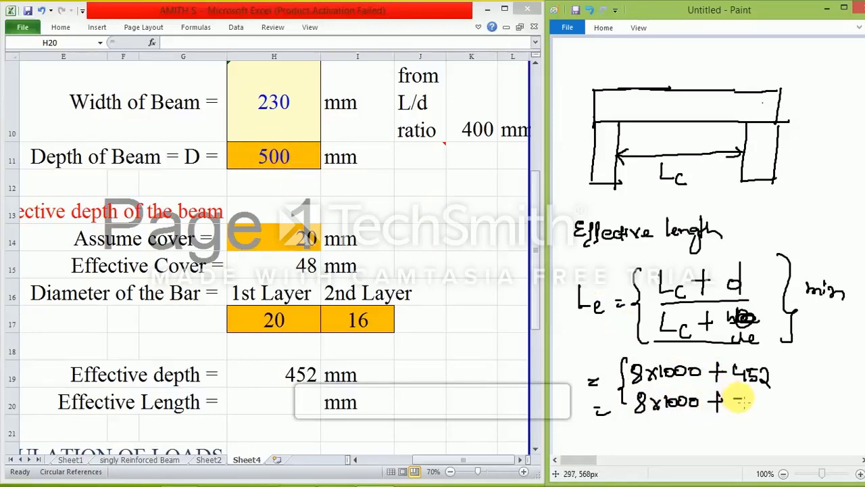
pyautogui.moveTo(735, 399); pyautogui.dragTo(736, 412)
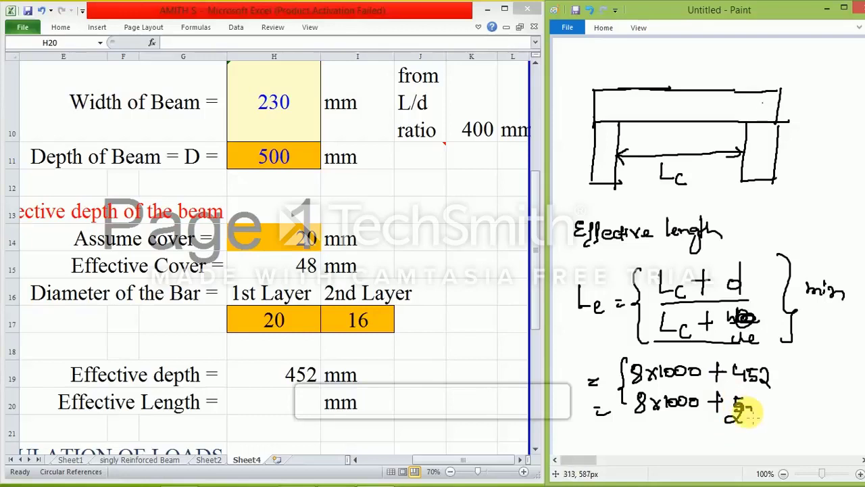
pyautogui.moveTo(726, 408); pyautogui.dragTo(738, 421)
pyautogui.moveTo(738, 406)
pyautogui.mouseDown()
pyautogui.moveTo(740, 420)
pyautogui.moveTo(760, 407)
pyautogui.mouseUp()
pyautogui.moveTo(762, 317)
pyautogui.mouseDown()
pyautogui.moveTo(740, 309)
pyautogui.moveTo(761, 315)
pyautogui.mouseUp()
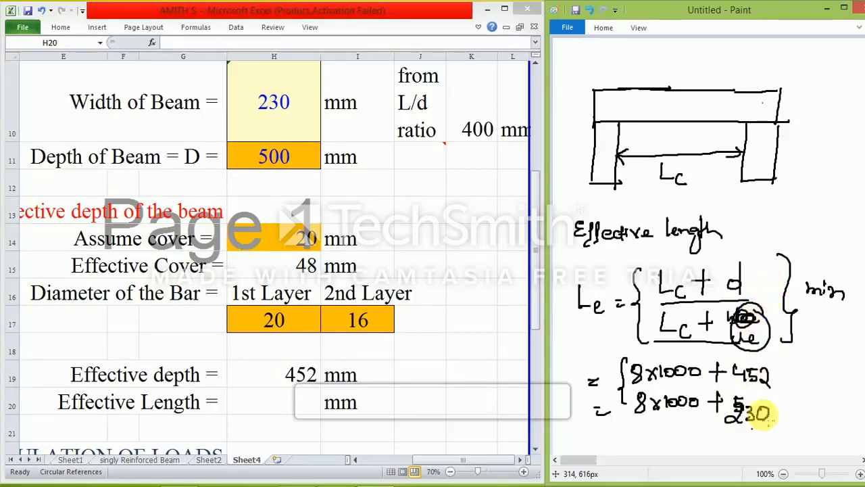
# Write the results 8452 and 8230 beside the two substitutions, then circle 8230 and point an arrow at it.
pyautogui.moveTo(780, 374); pyautogui.dragTo(790, 373)
pyautogui.moveTo(781, 380)
pyautogui.mouseDown()
pyautogui.moveTo(791, 378)
pyautogui.moveTo(789, 411)
pyautogui.mouseUp()
pyautogui.moveTo(805, 365)
pyautogui.mouseDown()
pyautogui.moveTo(824, 382)
pyautogui.moveTo(848, 380)
pyautogui.mouseUp()
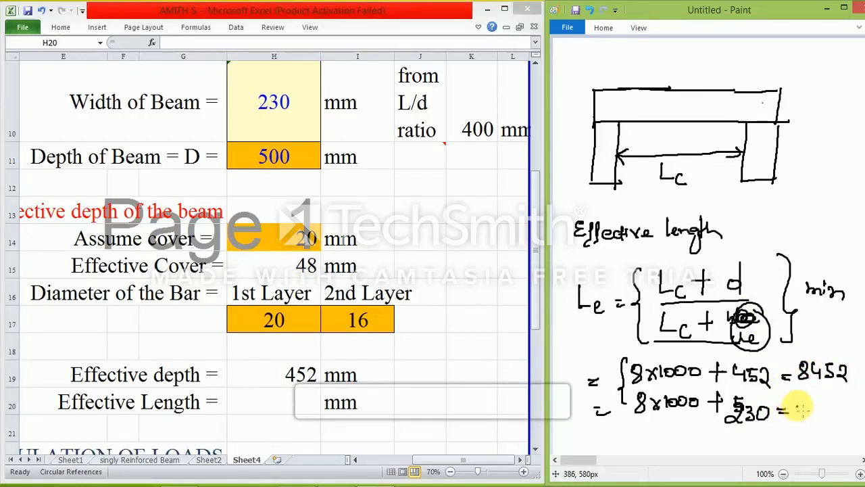
pyautogui.moveTo(805, 400)
pyautogui.mouseDown()
pyautogui.moveTo(823, 416)
pyautogui.moveTo(840, 406)
pyautogui.moveTo(782, 395)
pyautogui.moveTo(787, 436)
pyautogui.moveTo(850, 419)
pyautogui.moveTo(854, 395)
pyautogui.mouseUp()
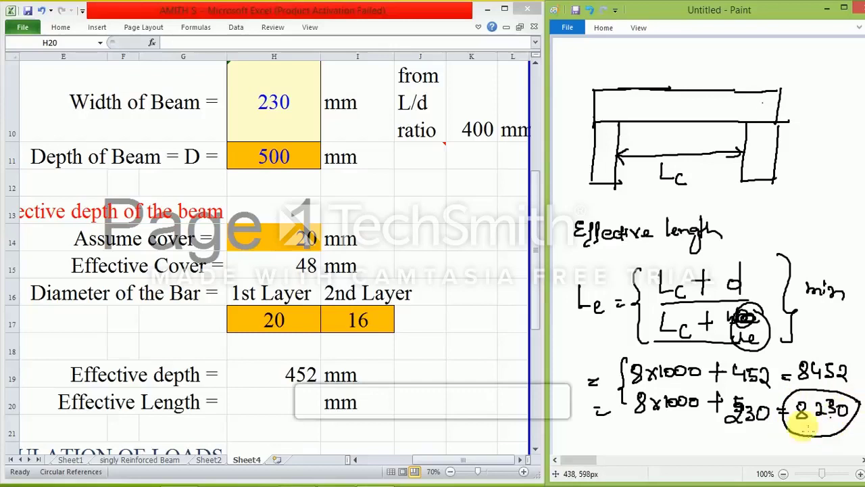
pyautogui.moveTo(758, 430)
pyautogui.mouseDown()
pyautogui.moveTo(785, 429)
pyautogui.moveTo(771, 434)
pyautogui.mouseUp()
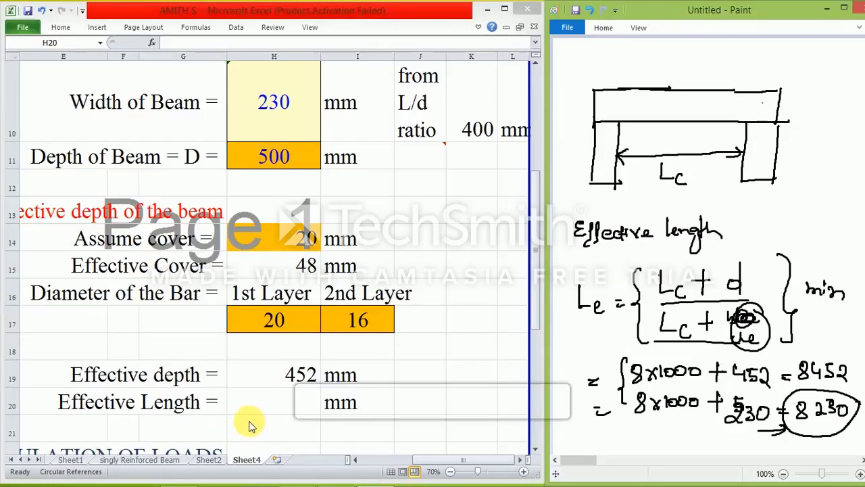
# Switch to Excel and begin the Effective Length formula in H20 with the first MIN argument: =MIN(((H5*1000)+H19).
pyautogui.click(264, 397)
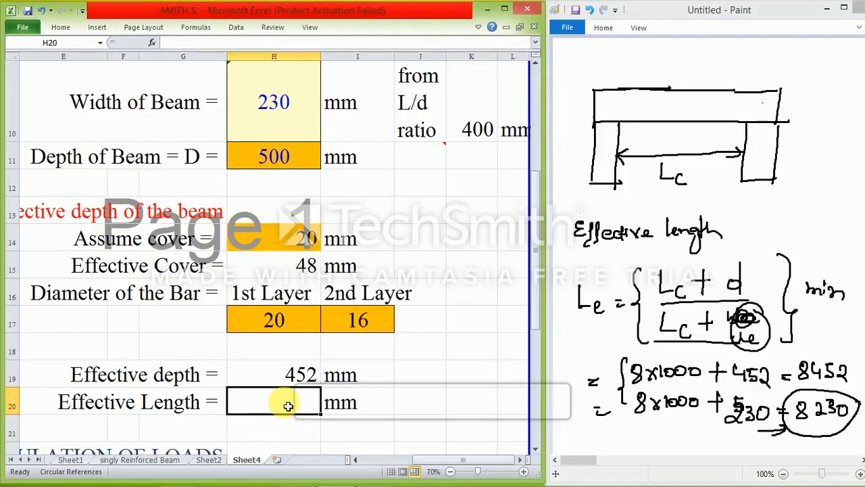
pyautogui.write('=')
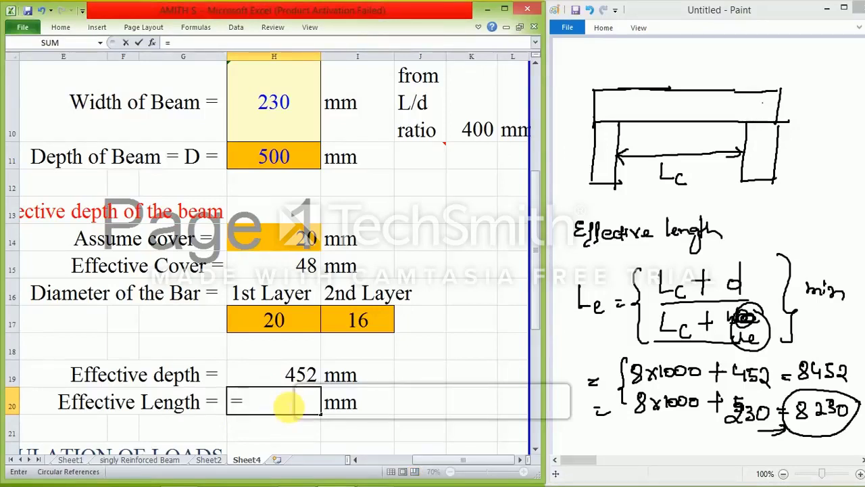
pyautogui.write('min')
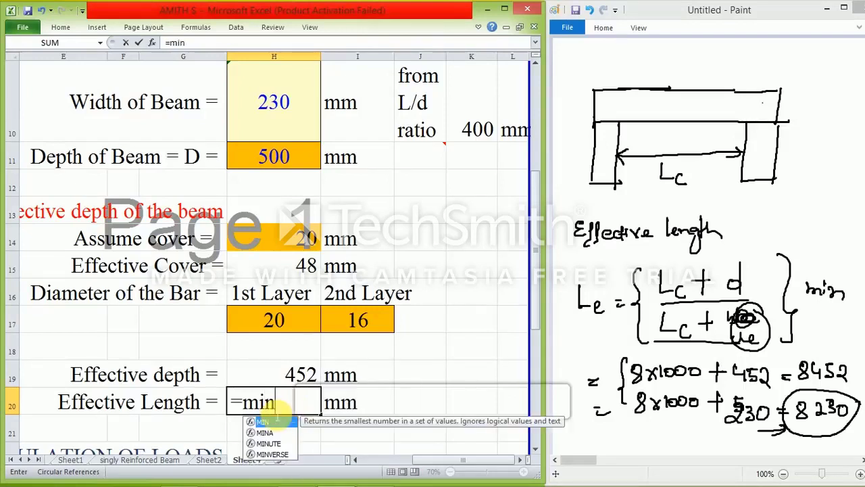
pyautogui.doubleClick(264, 422)
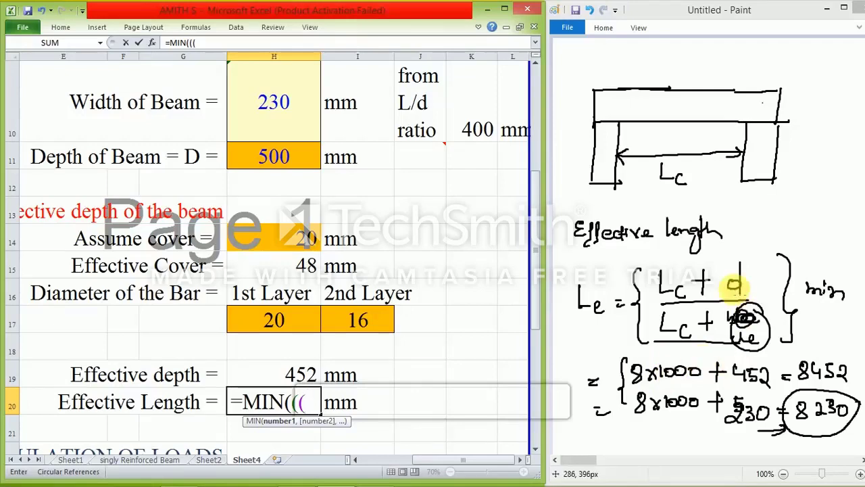
pyautogui.scroll(3, 525, 170)
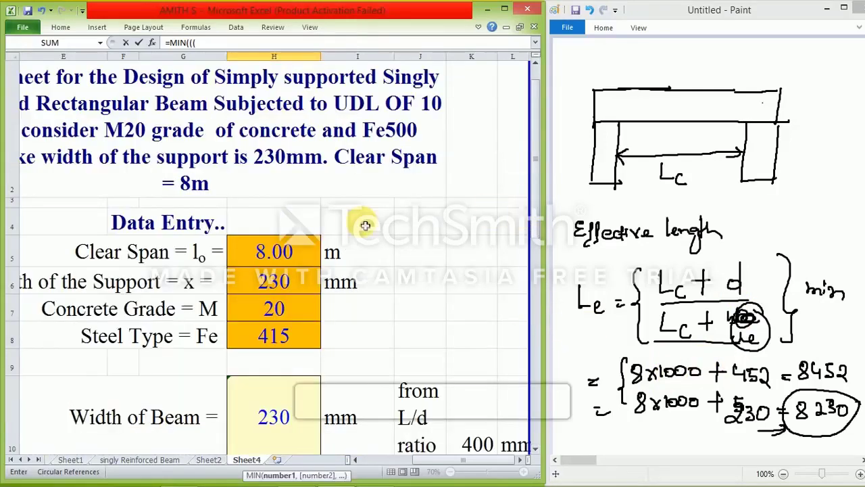
pyautogui.click(306, 260)
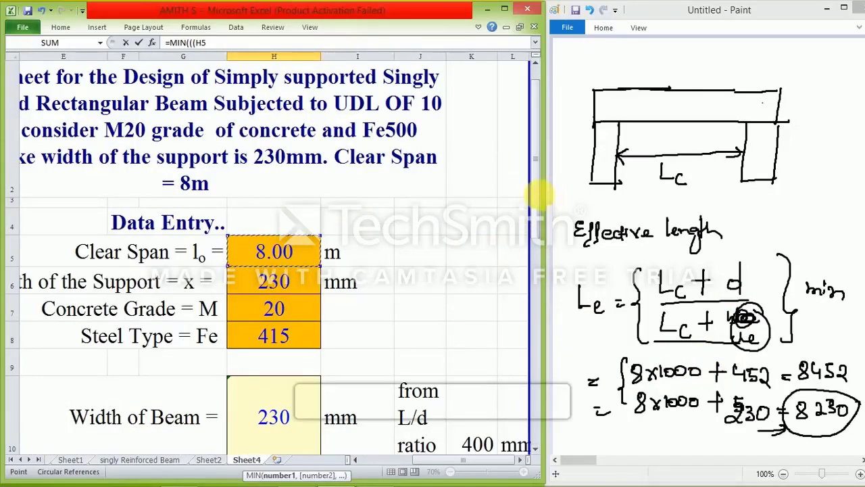
pyautogui.moveTo(536, 194); pyautogui.dragTo(548, 298)
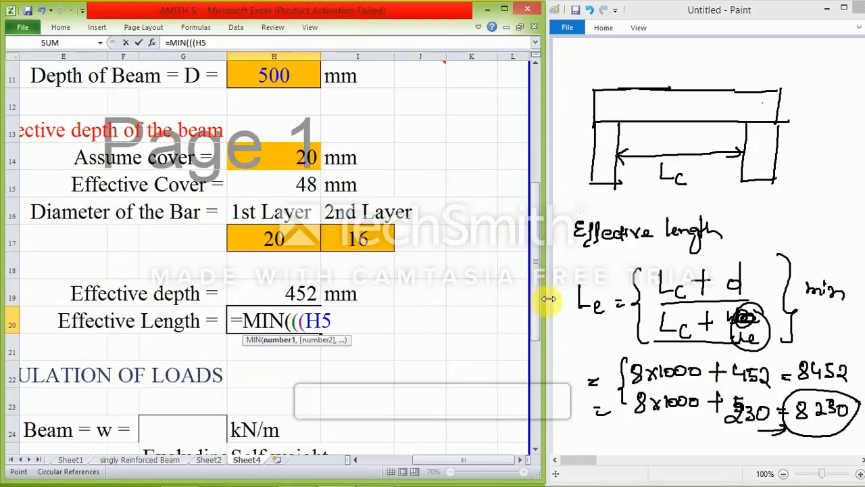
pyautogui.write('*1000)+')
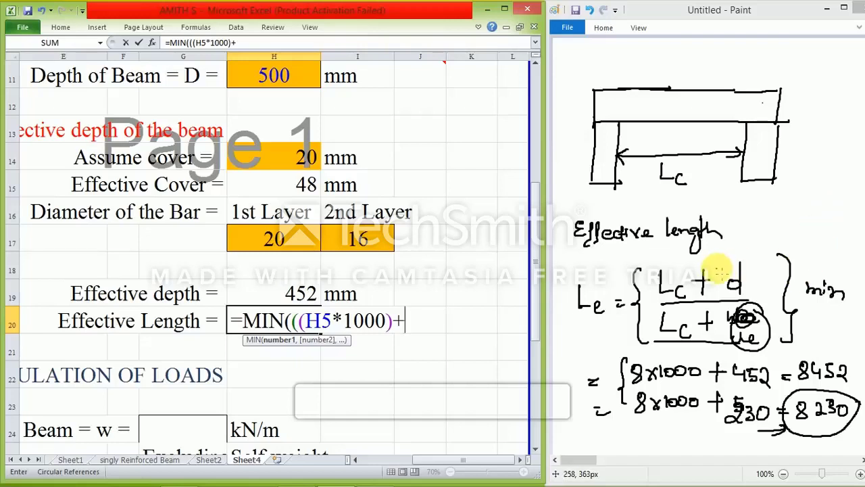
pyautogui.click(307, 292)
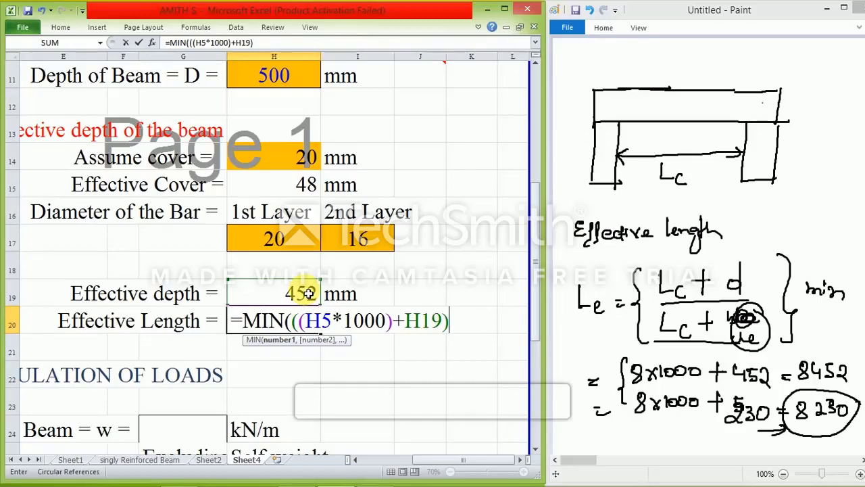
# Add ((H5*1000)+H10) as the second MIN argument, completing the Effective Length formula =MIN(((H5*1000)+H19),((H5*1000)+H10)).
pyautogui.write(',((')
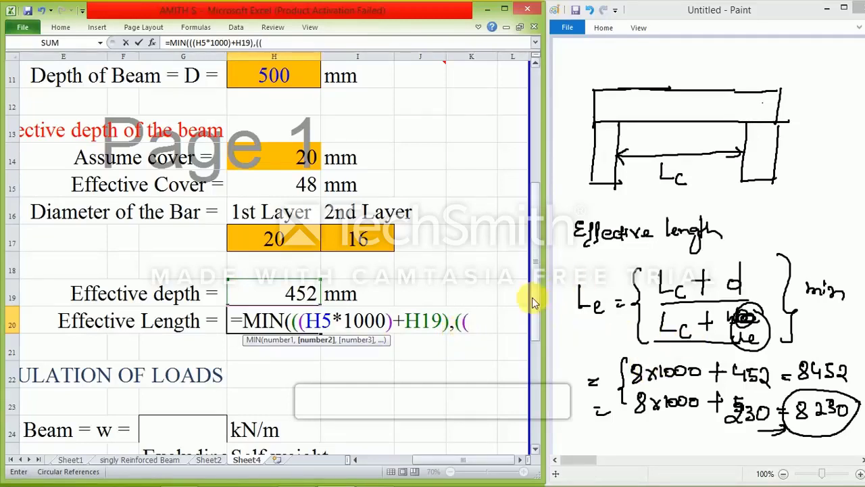
pyautogui.scroll(3, 532, 297)
pyautogui.click(287, 113)
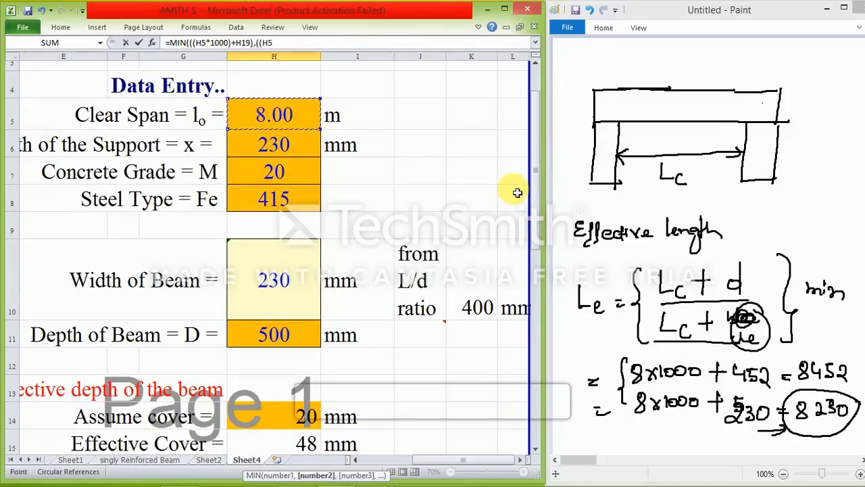
pyautogui.moveTo(532, 175); pyautogui.dragTo(534, 186)
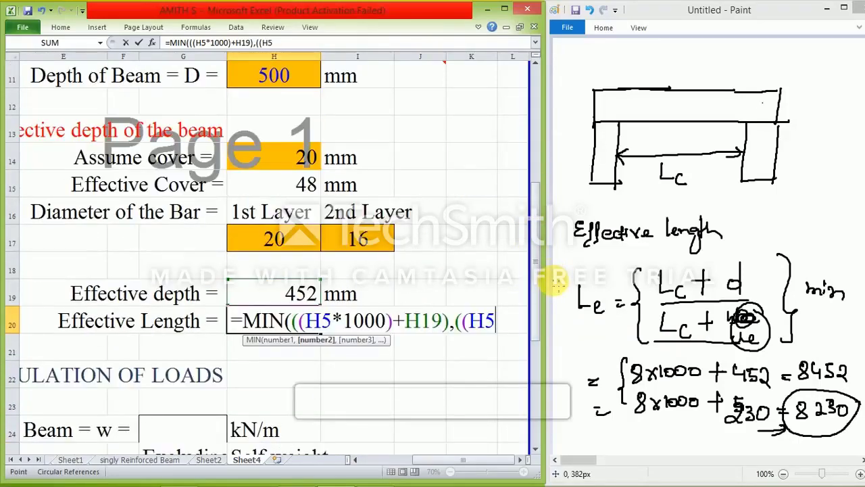
pyautogui.write('*1000)+')
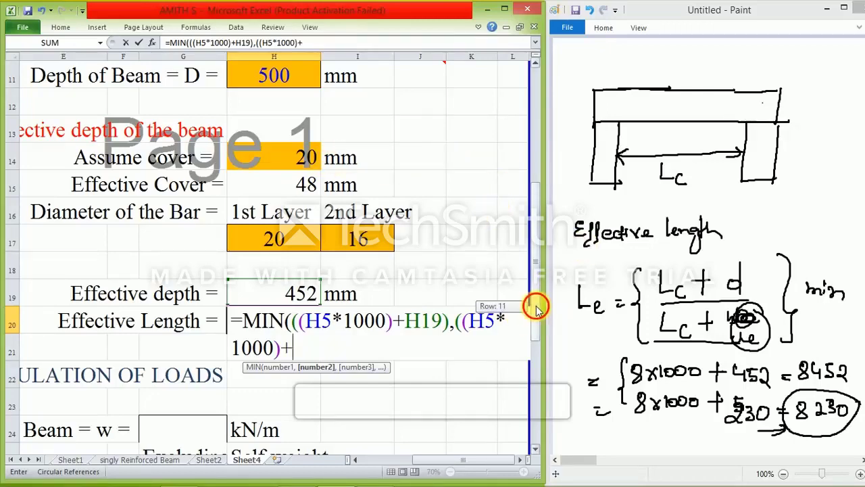
pyautogui.moveTo(536, 306); pyautogui.dragTo(535, 294)
pyautogui.click(277, 100)
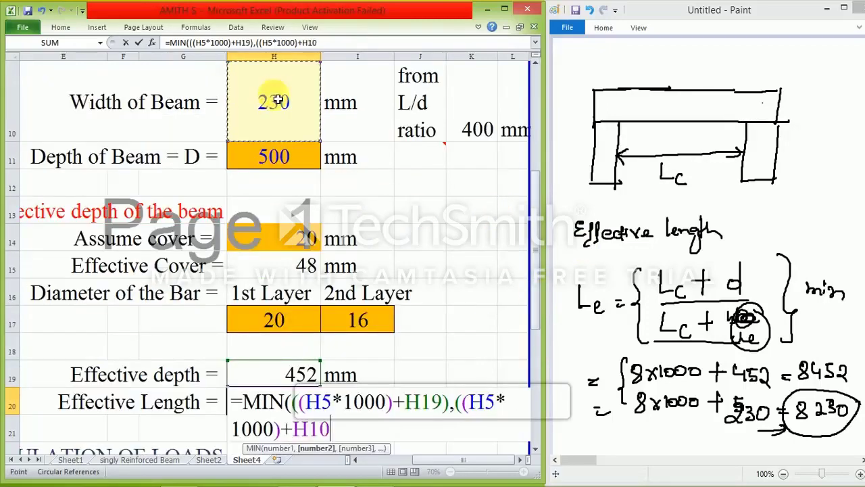
pyautogui.write('))')
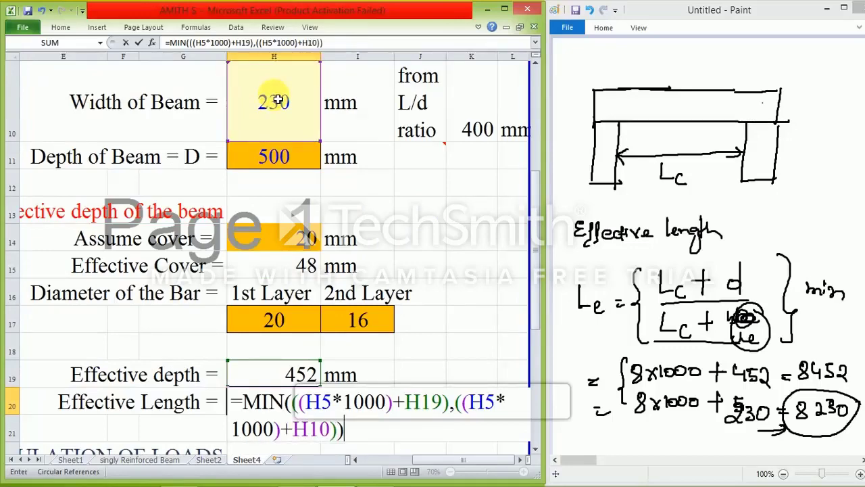
pyautogui.press('Return')
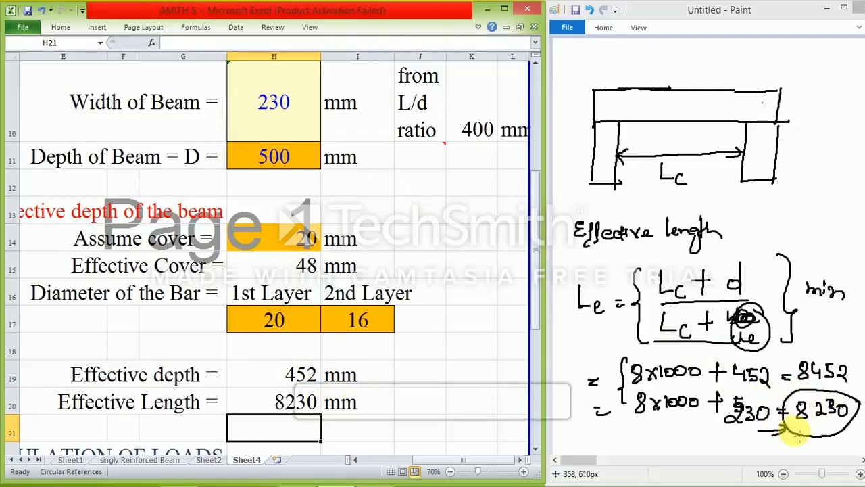
pyautogui.moveTo(332, 401); pyautogui.dragTo(290, 412)
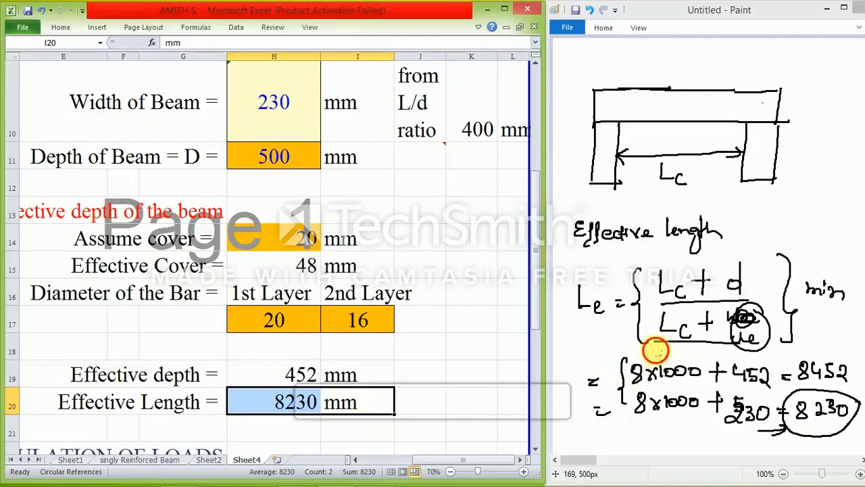
pyautogui.click(621, 385)
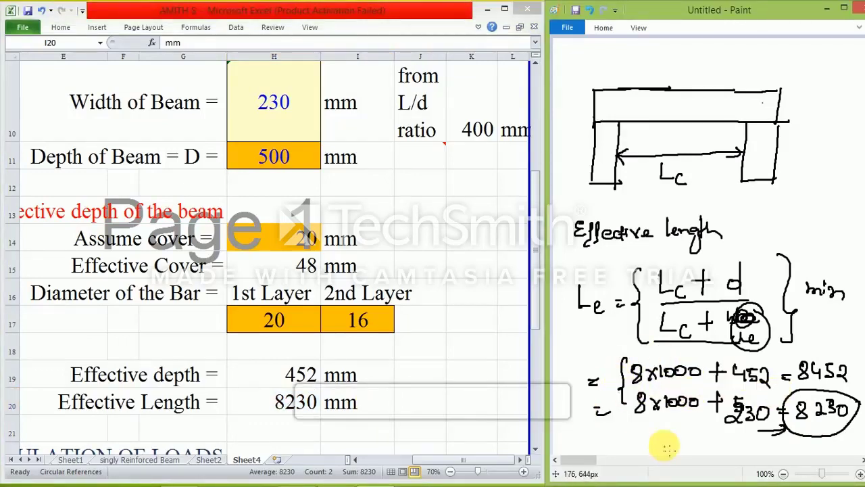